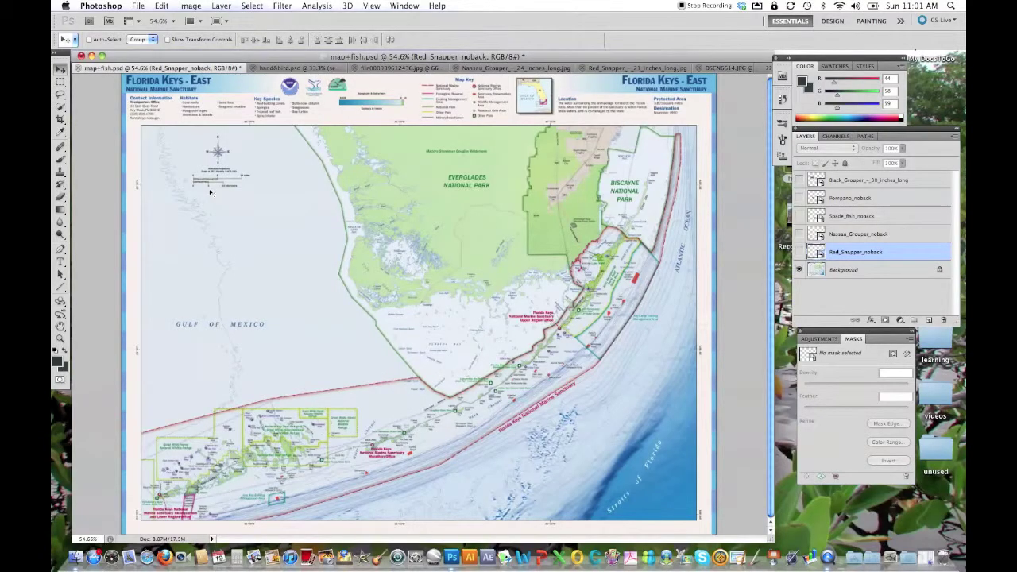
Show the About Photoshop screen with the version and credits, then dismiss it
left_click(106, 6)
left_click(162, 87)
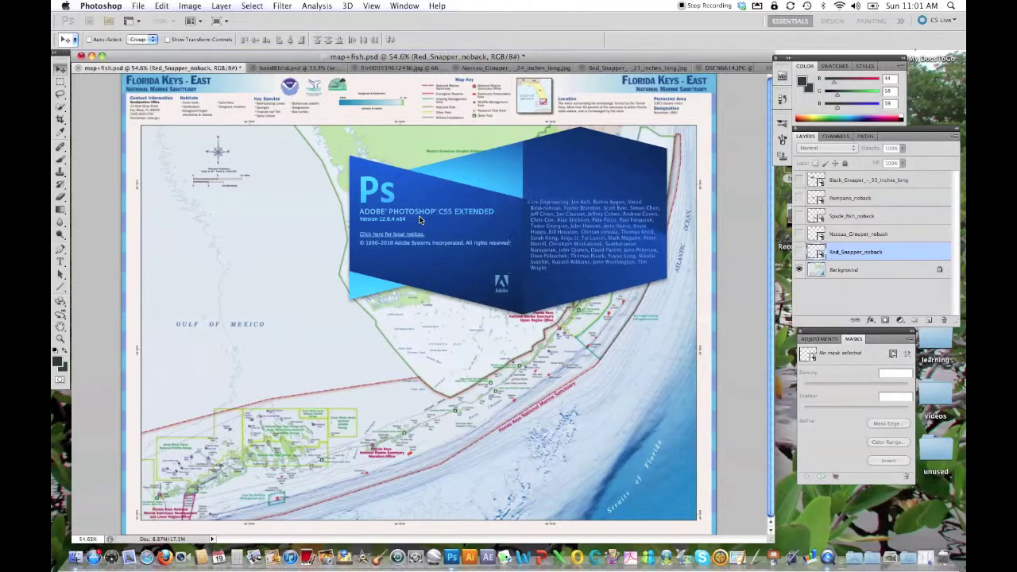
left_click(785, 209)
Return to the Florida Keys map and make the Black Grouper layer visible
left_click(371, 196)
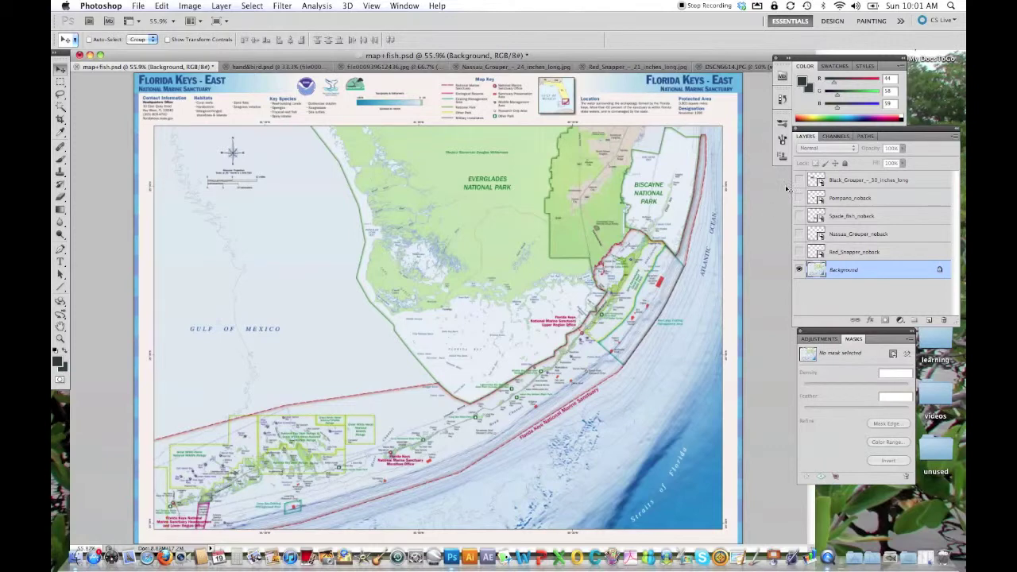
left_click(799, 181)
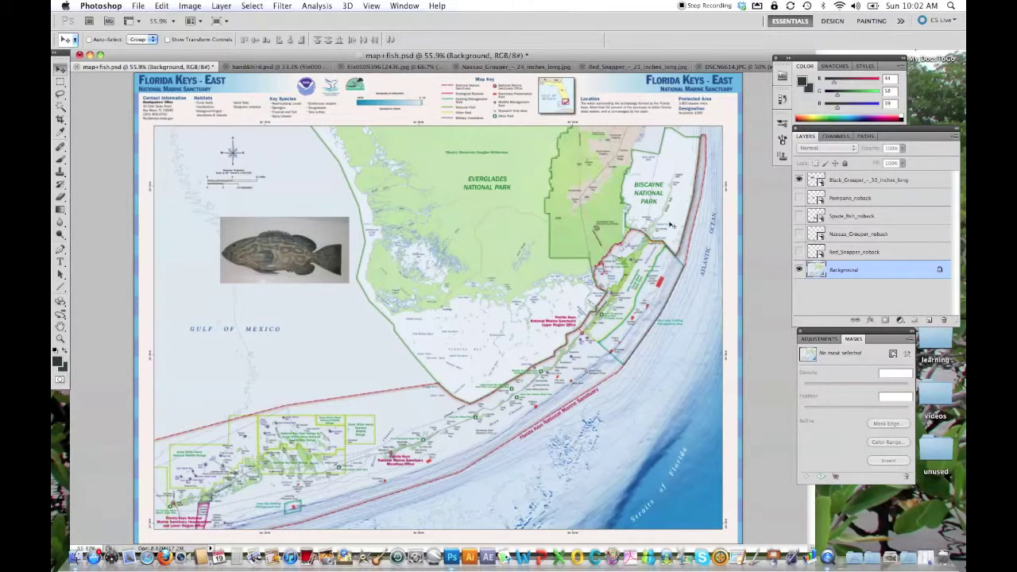
Swap the black grouper for the pompano, spadefish, Nassau grouper and red snapper layers, then go to hand&bird.psd
left_click(798, 181)
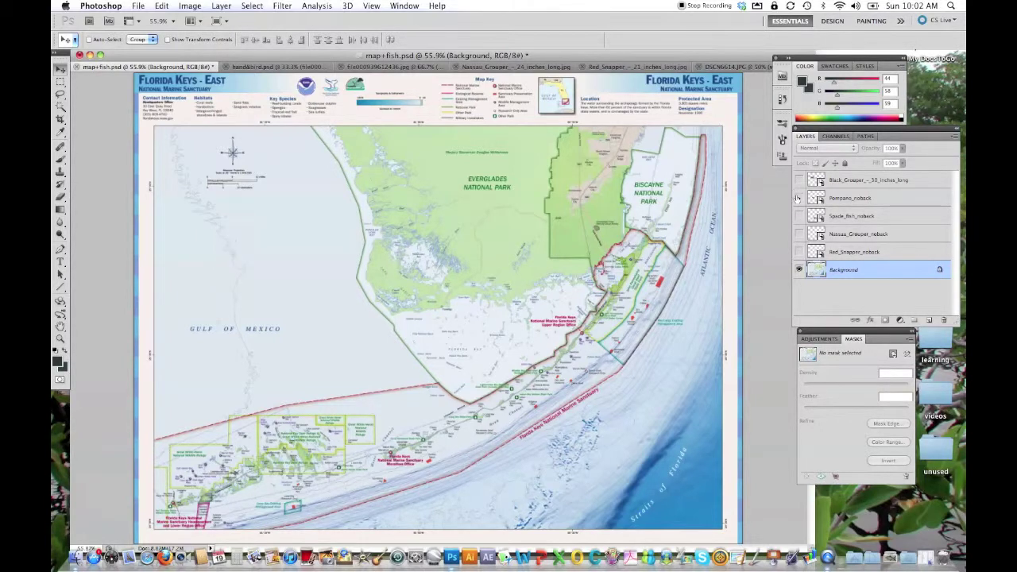
left_click(798, 198)
left_click(798, 215)
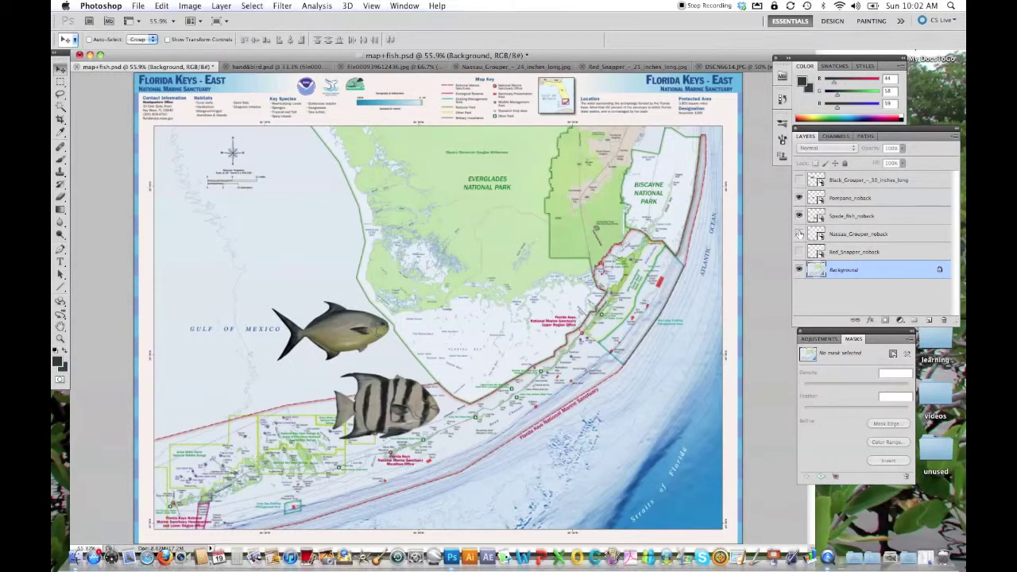
left_click(799, 234)
left_click(798, 252)
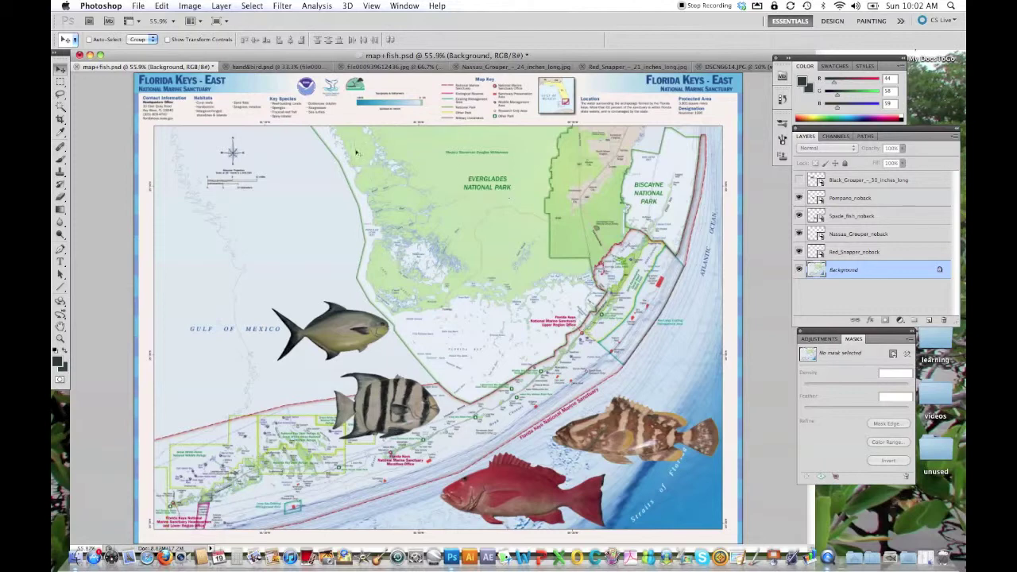
left_click(286, 67)
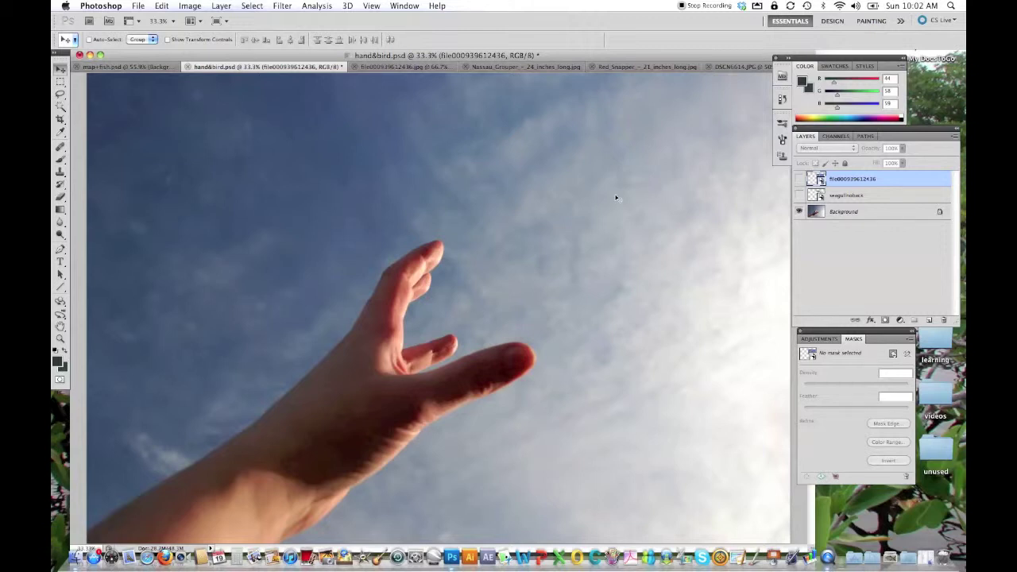
Show the cut-out seagull layer above the hand instead of the seagull-with-sky photo
left_click(799, 179)
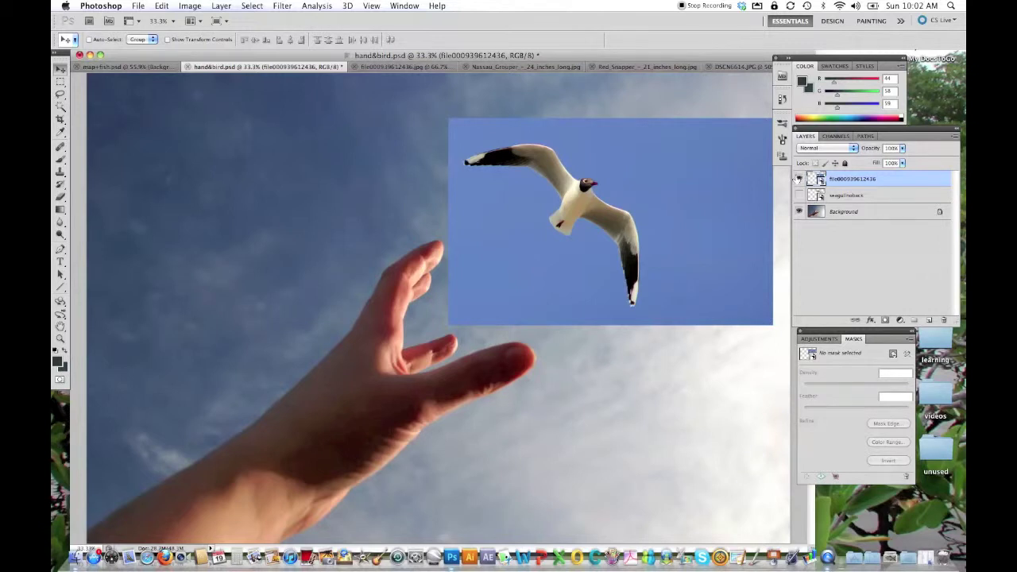
left_click(798, 179)
left_click(799, 195)
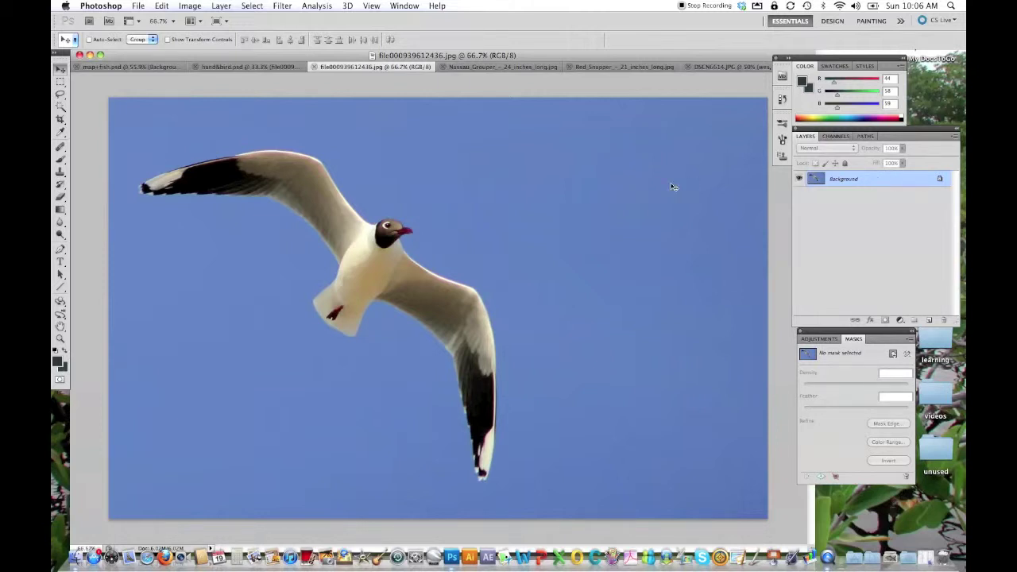
Convert the seagull photo's locked Background into a regular layer named Layer 0
left_click(222, 7)
mouse_move(227, 19)
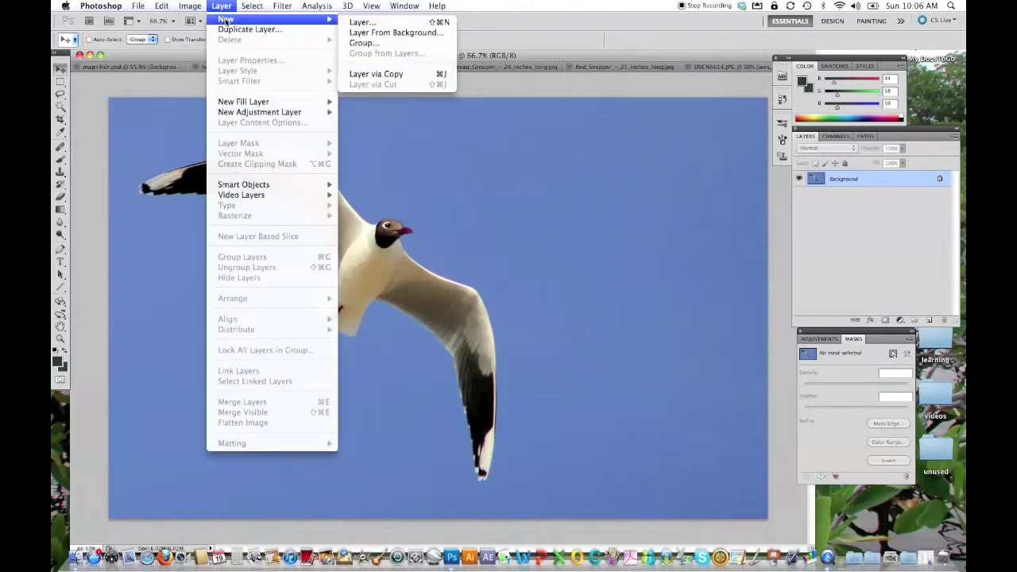
left_click(380, 33)
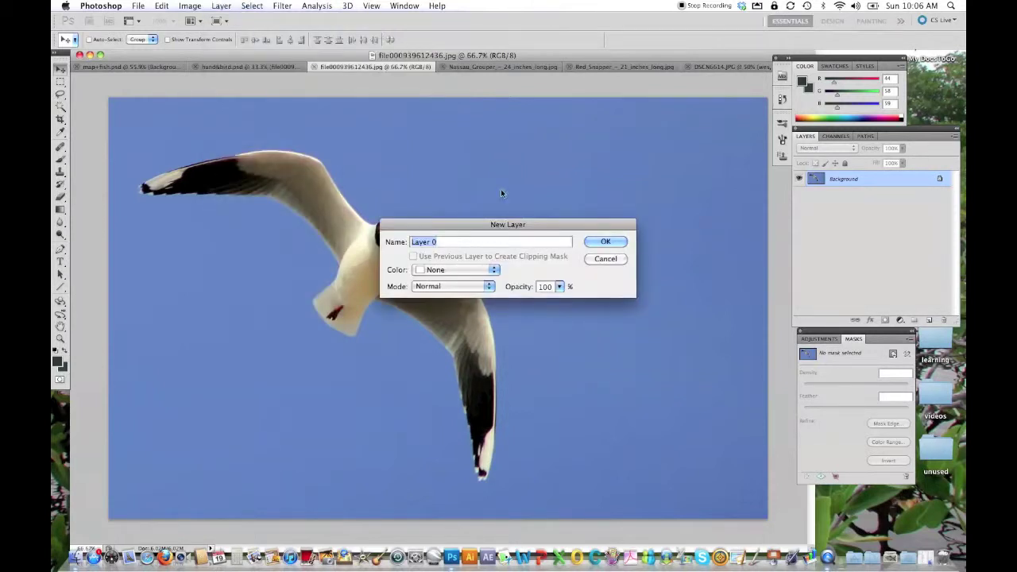
left_click(604, 241)
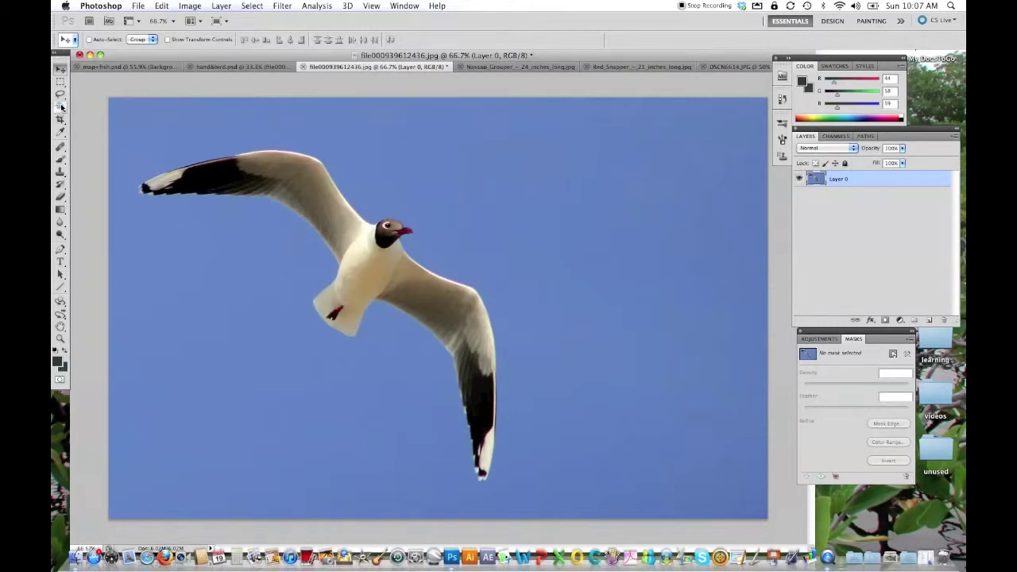
left_click(62, 107)
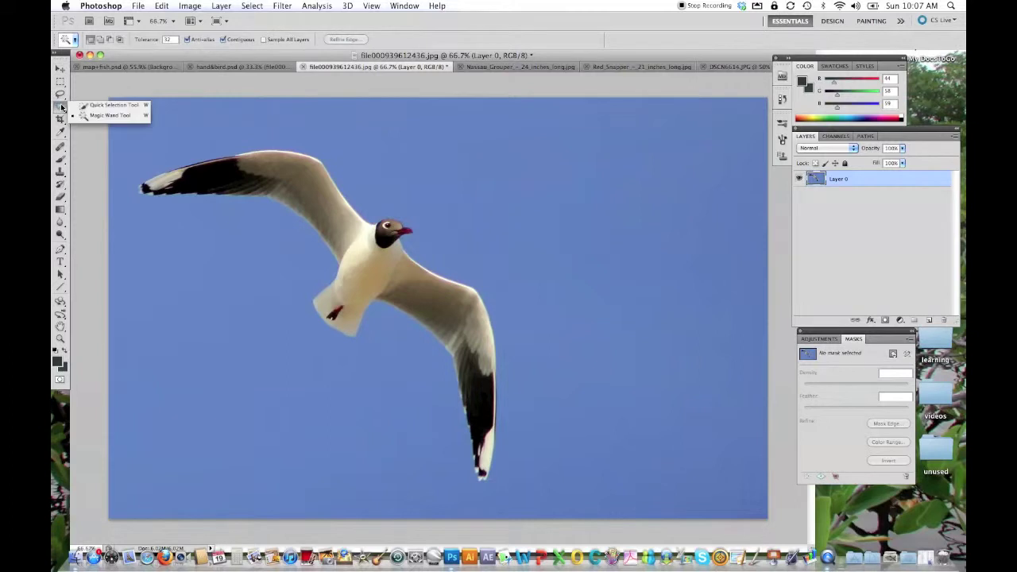
Select the blue sky with the Magic Wand and delete it, leaving the gull on transparency
left_click(102, 116)
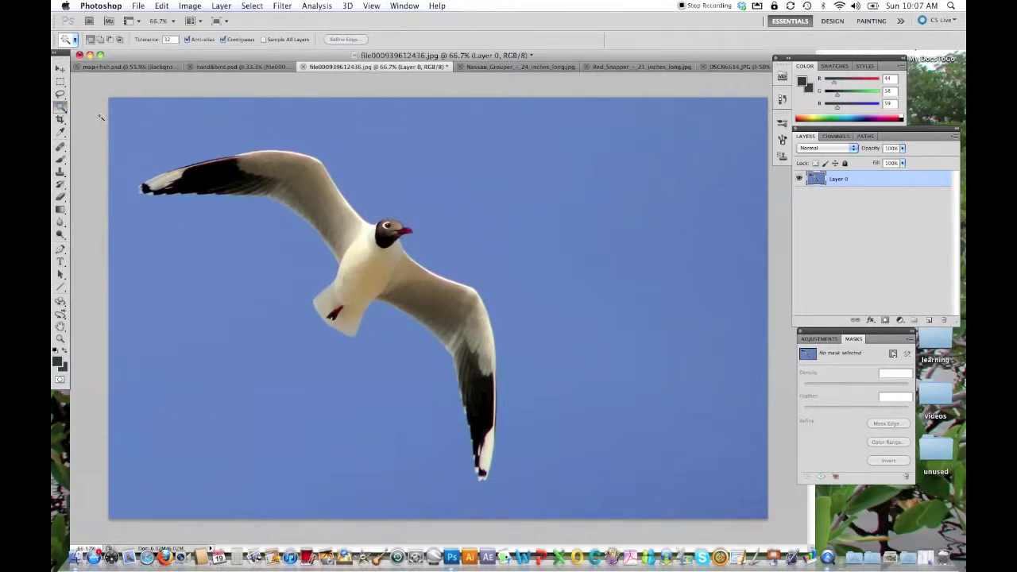
left_click(509, 204)
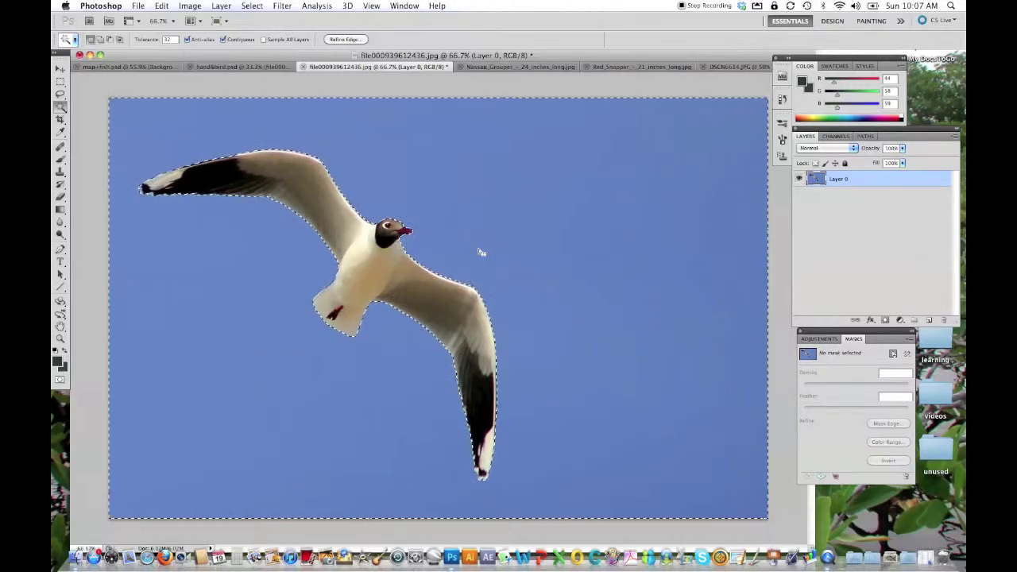
key("Delete")
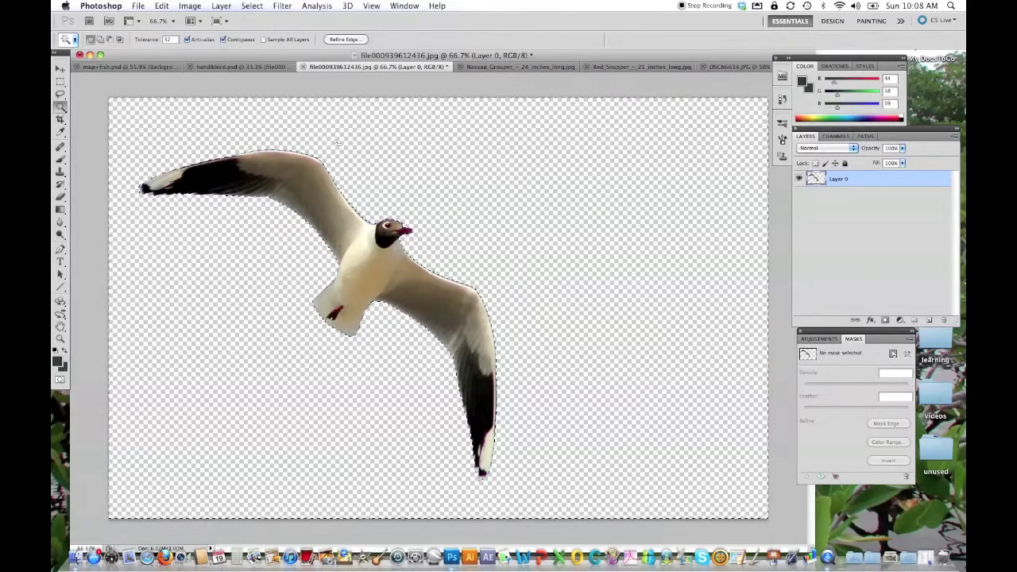
Deselect, draw a rectangular marquee around the whole gull, and crop the canvas to it
left_click(60, 81)
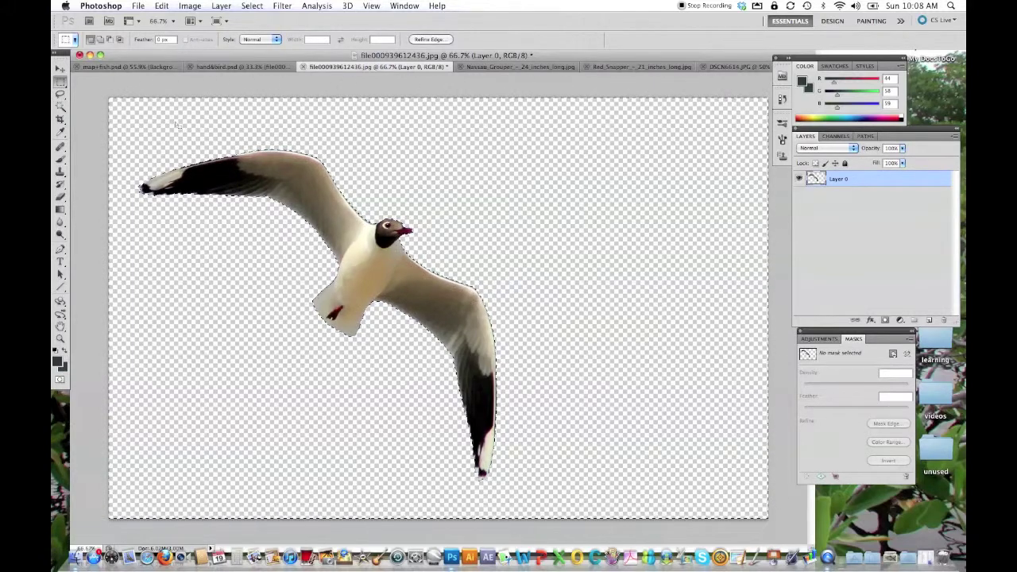
left_click(136, 127)
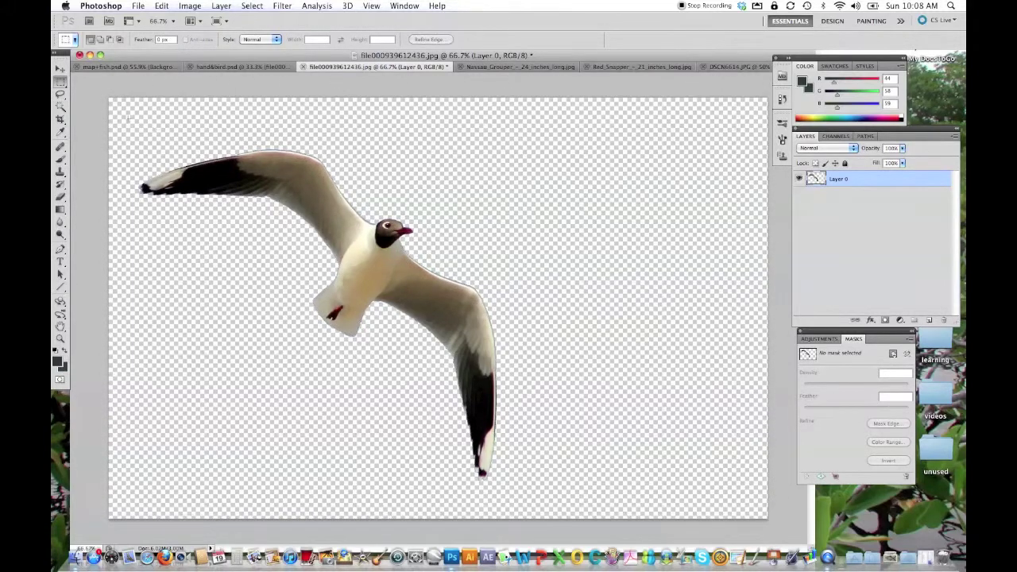
left_click(64, 85)
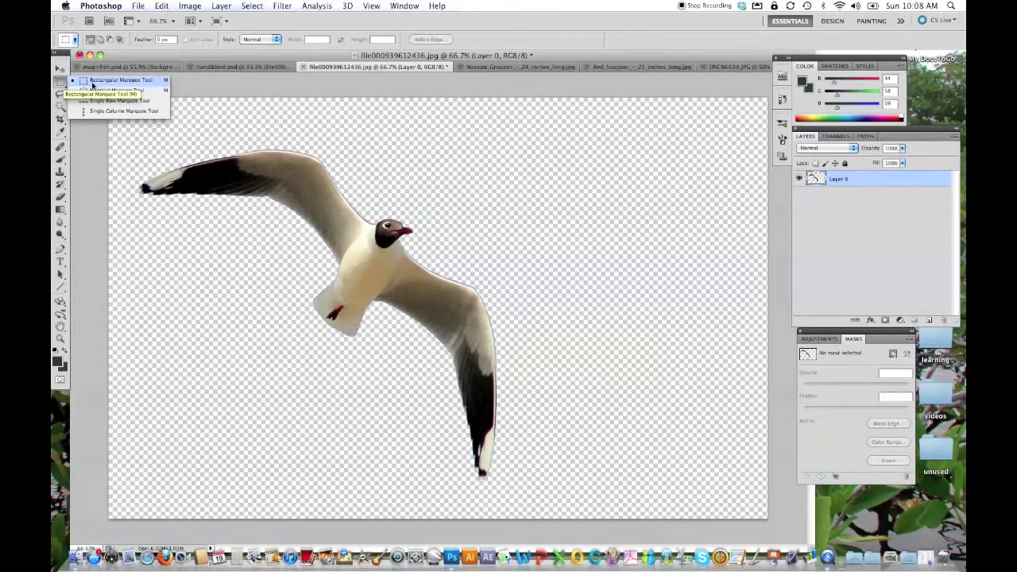
left_click(119, 80)
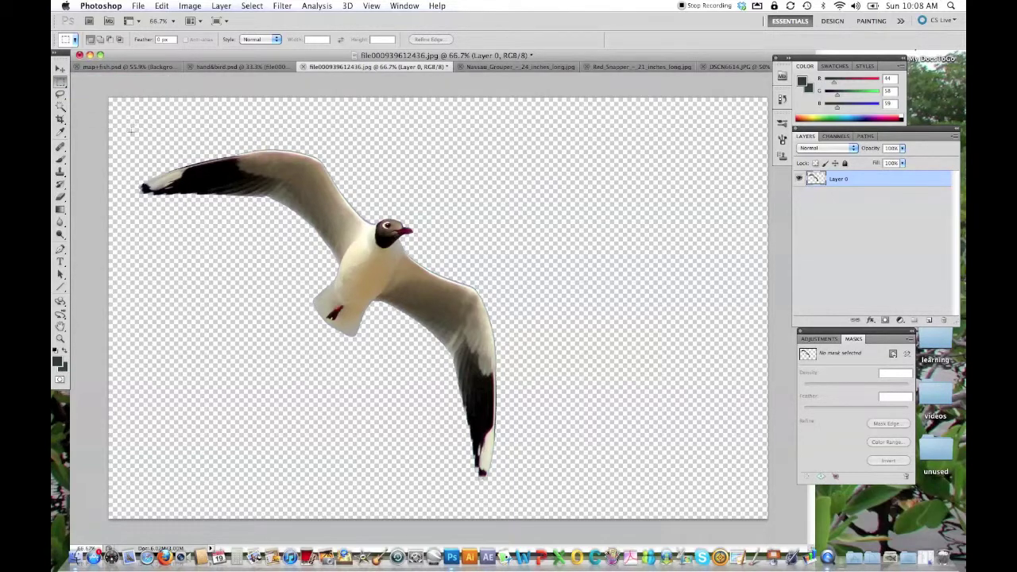
left_click_drag(130, 138, 513, 483)
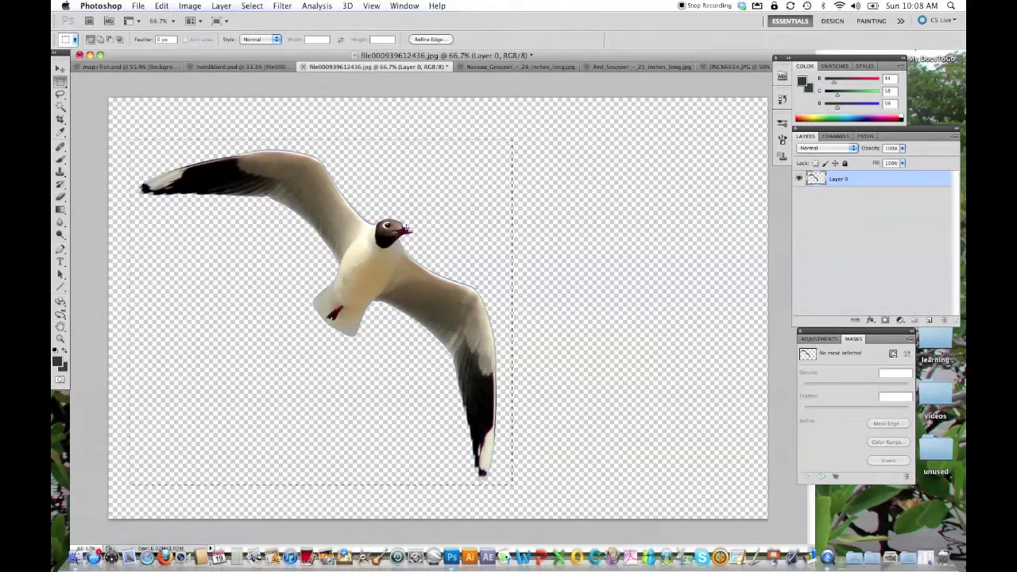
left_click(192, 6)
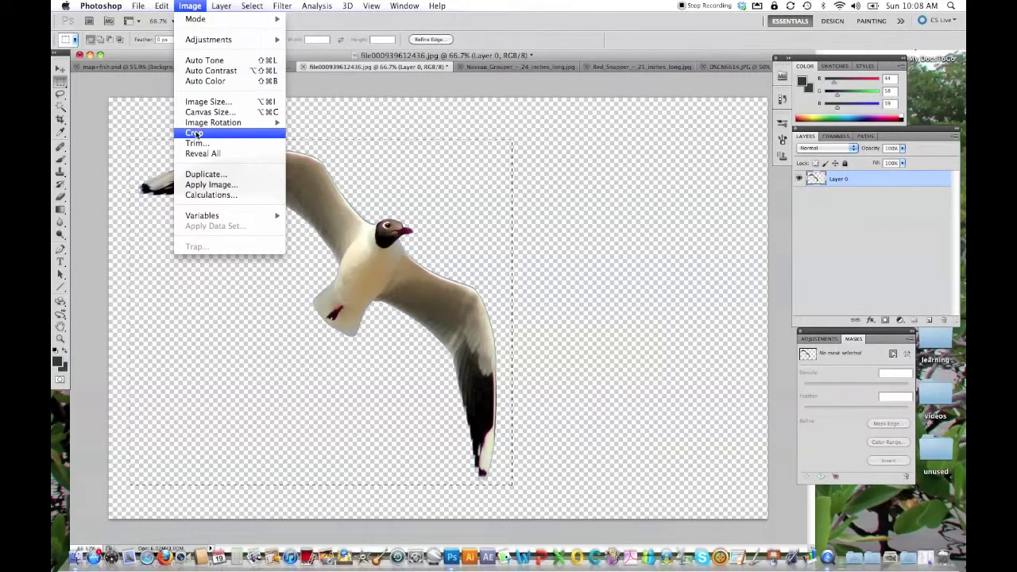
left_click(193, 133)
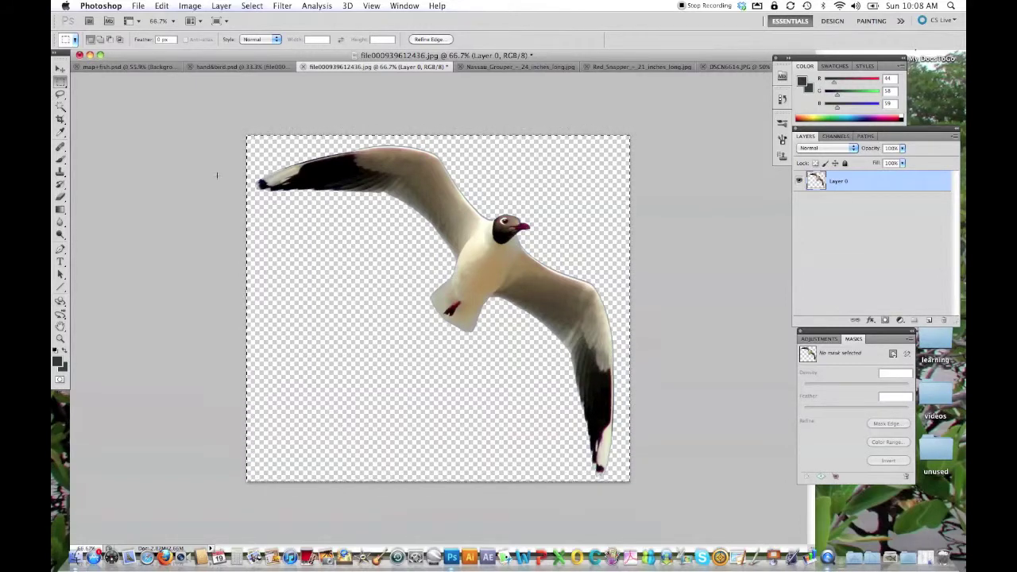
left_click(139, 6)
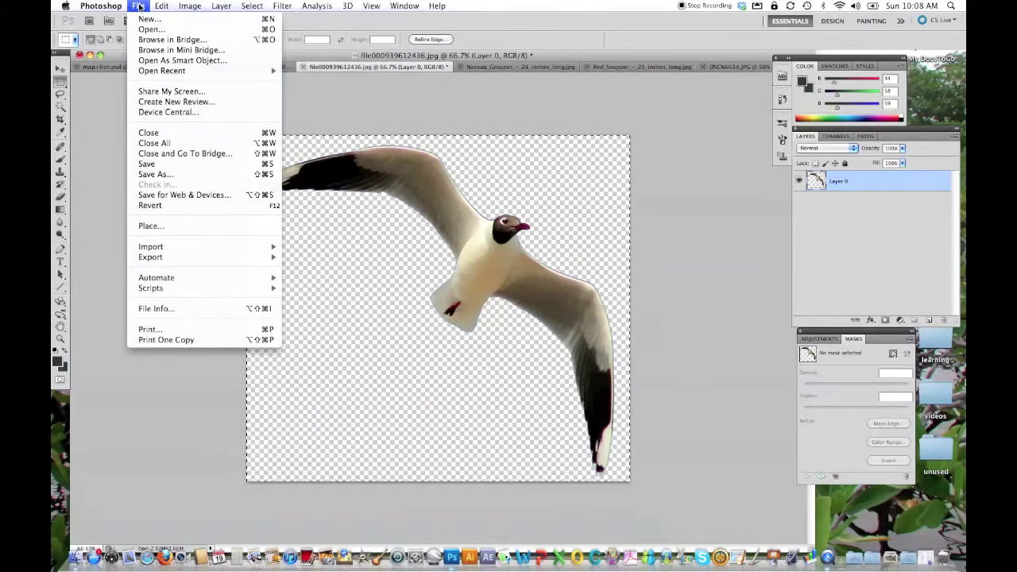
Save the seagull cut-out as file000939612436.psd in Photoshop format
left_click(151, 175)
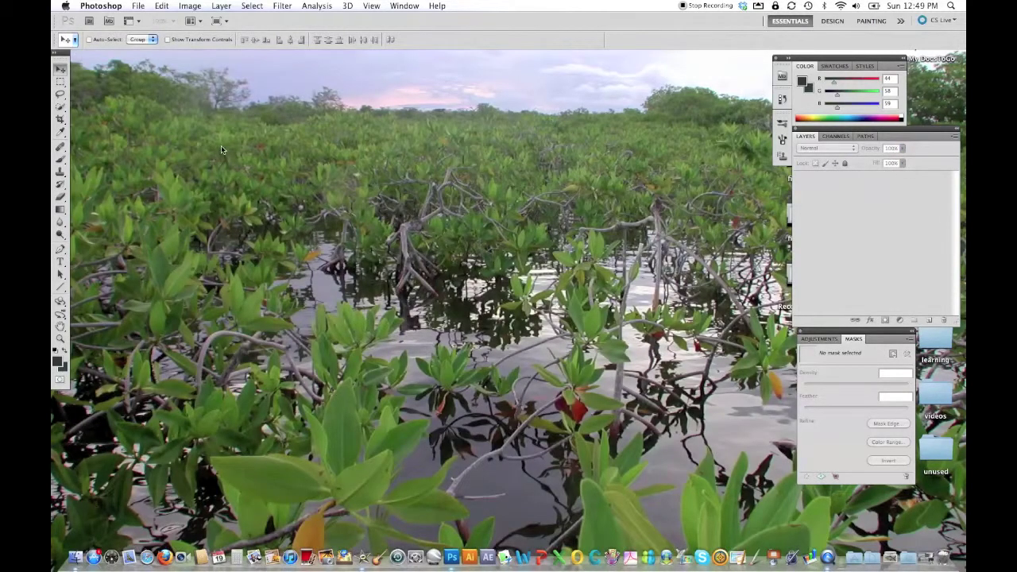
Reopen the hand&bird document from the recent files list
left_click(138, 7)
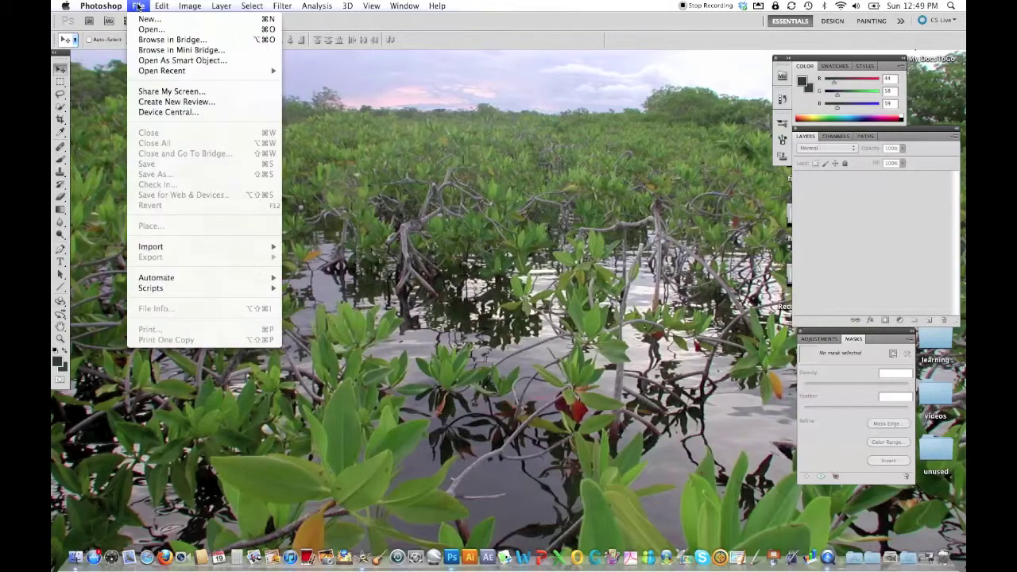
mouse_move(288, 74)
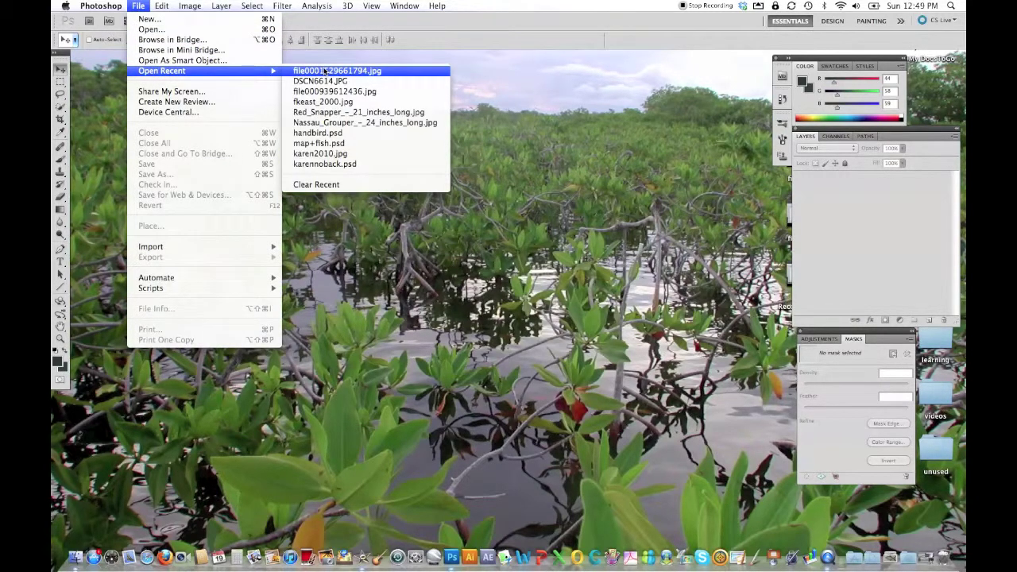
left_click(324, 70)
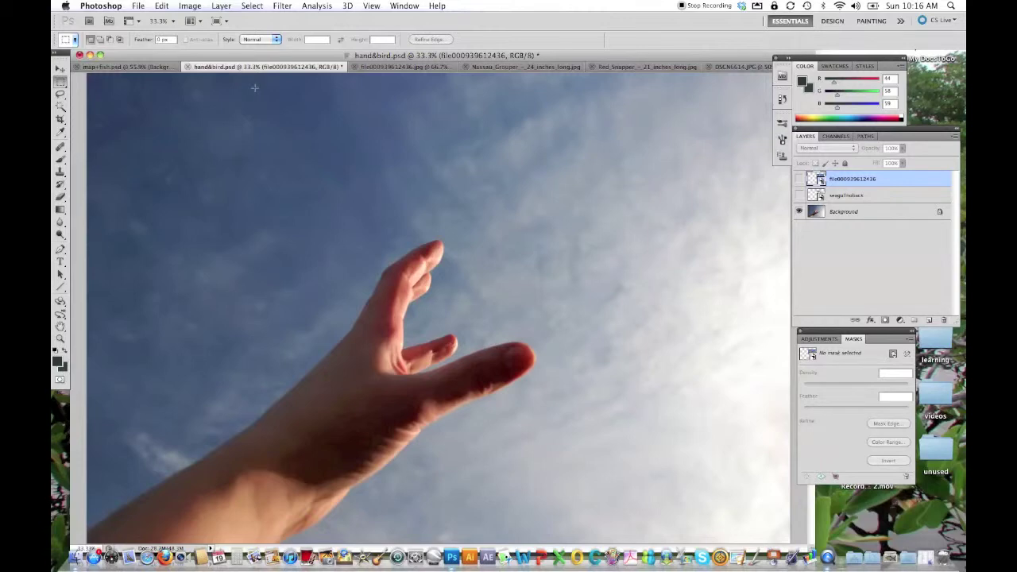
left_click(222, 6)
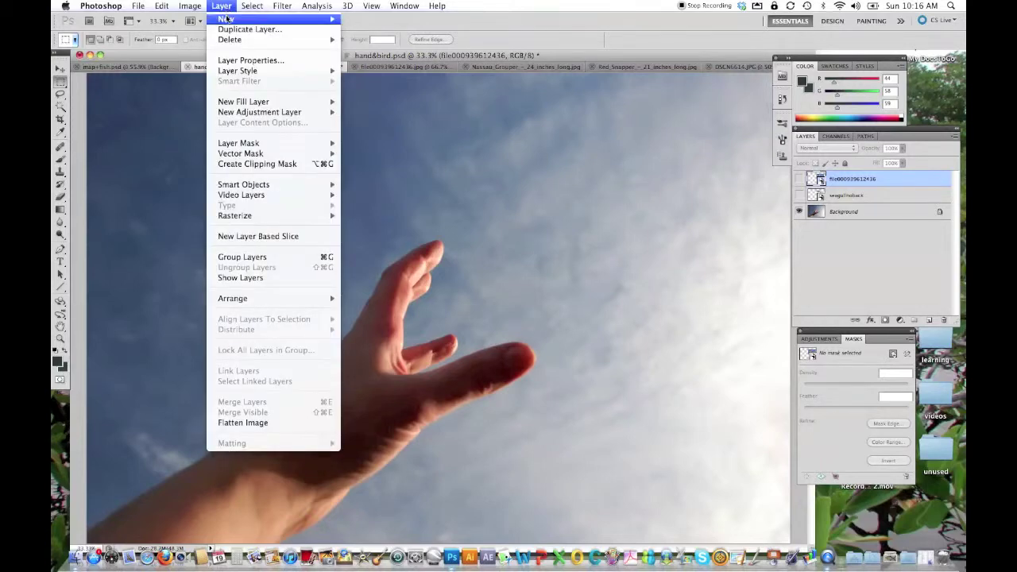
Add a new empty layer named 'seagull' at the top of the hand&bird layer stack
mouse_move(225, 19)
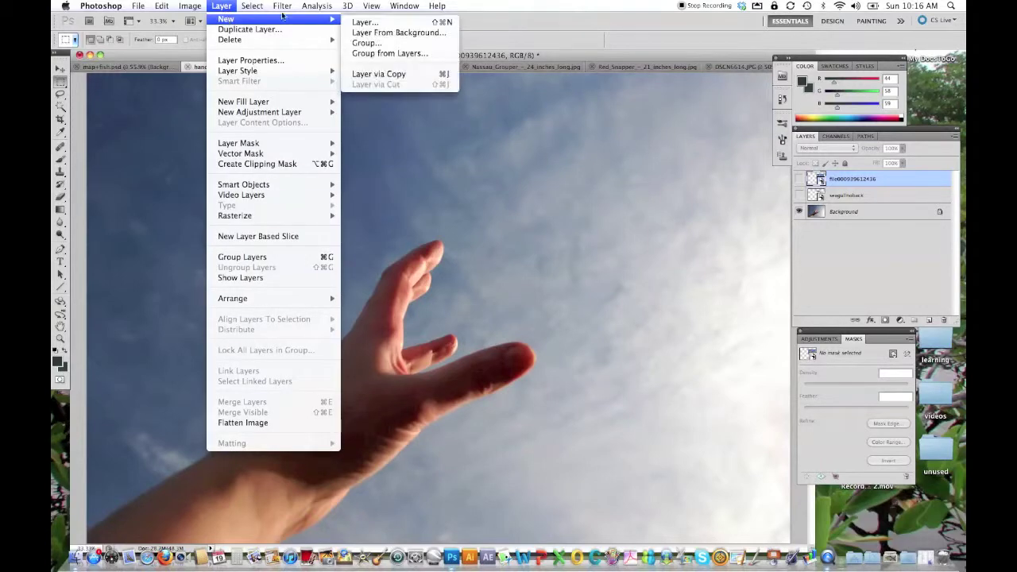
left_click(359, 23)
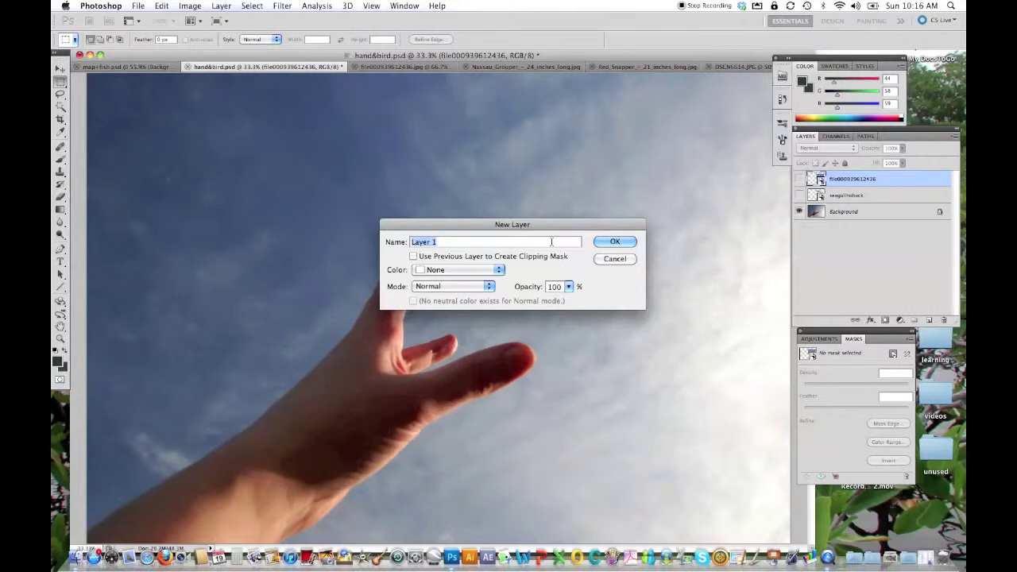
type("seagull")
left_click(617, 240)
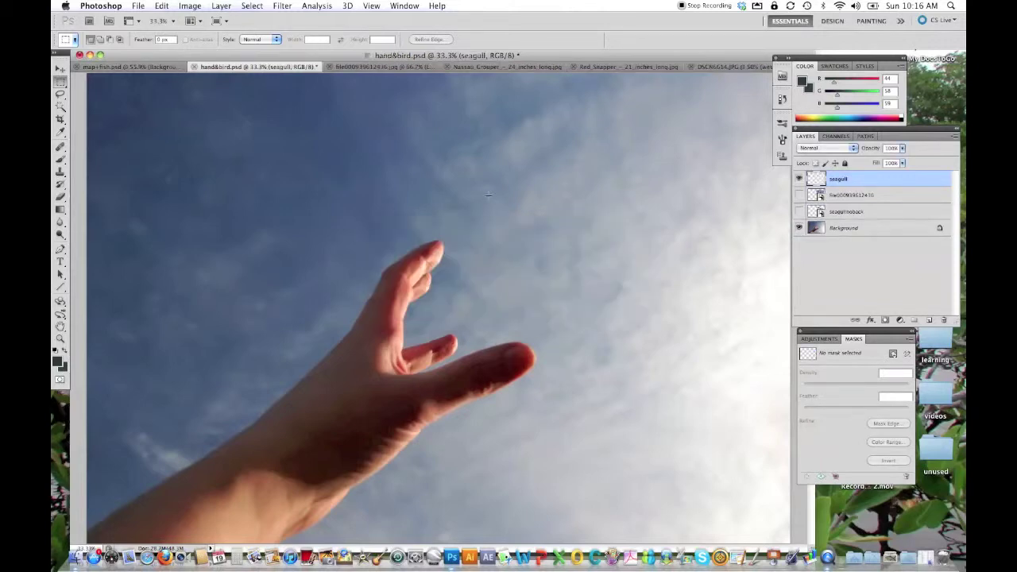
Place seagullnoback.psd into the hand photo and drag it up and right, away from the hand
left_click(137, 5)
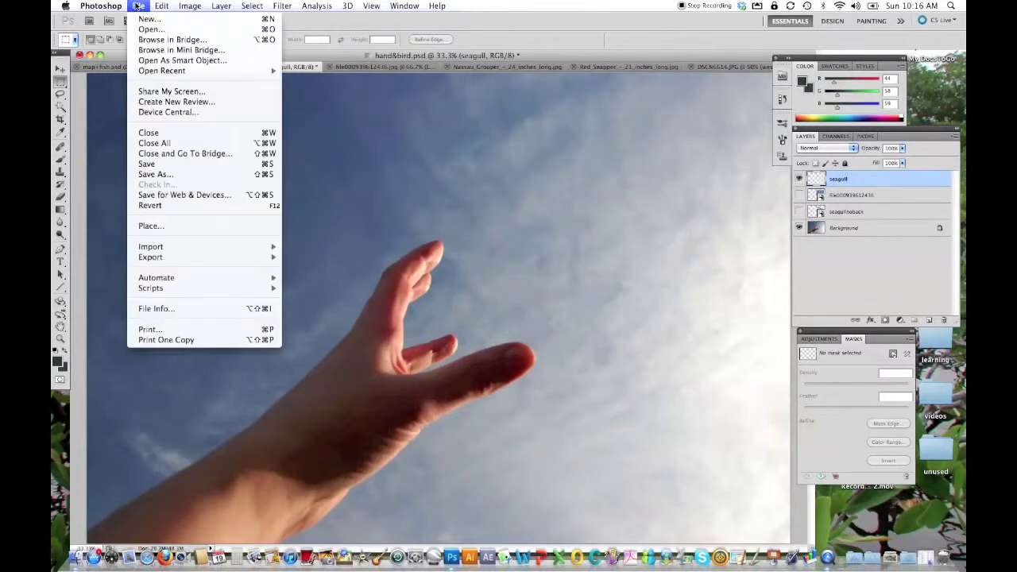
left_click(148, 226)
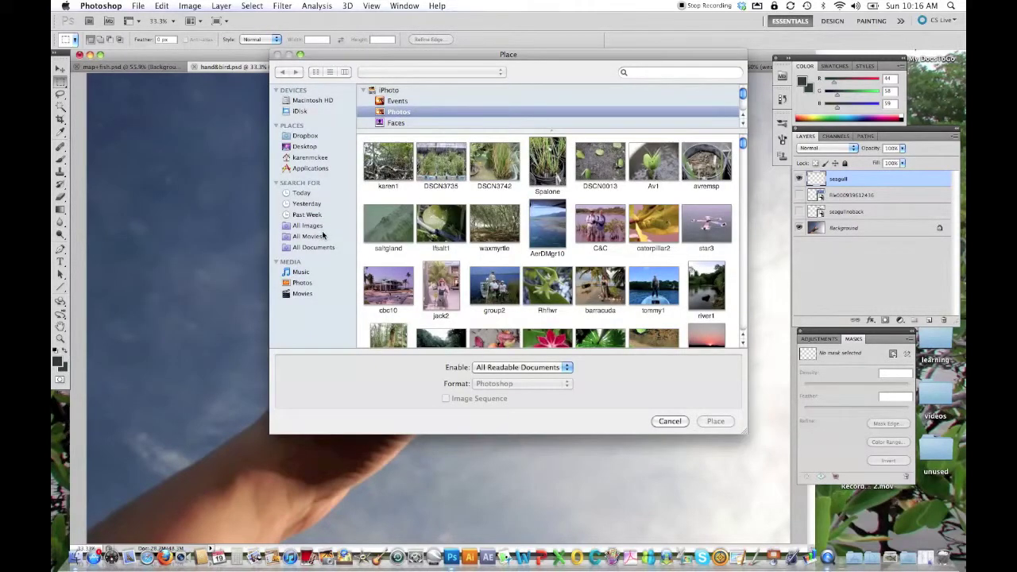
left_click(311, 157)
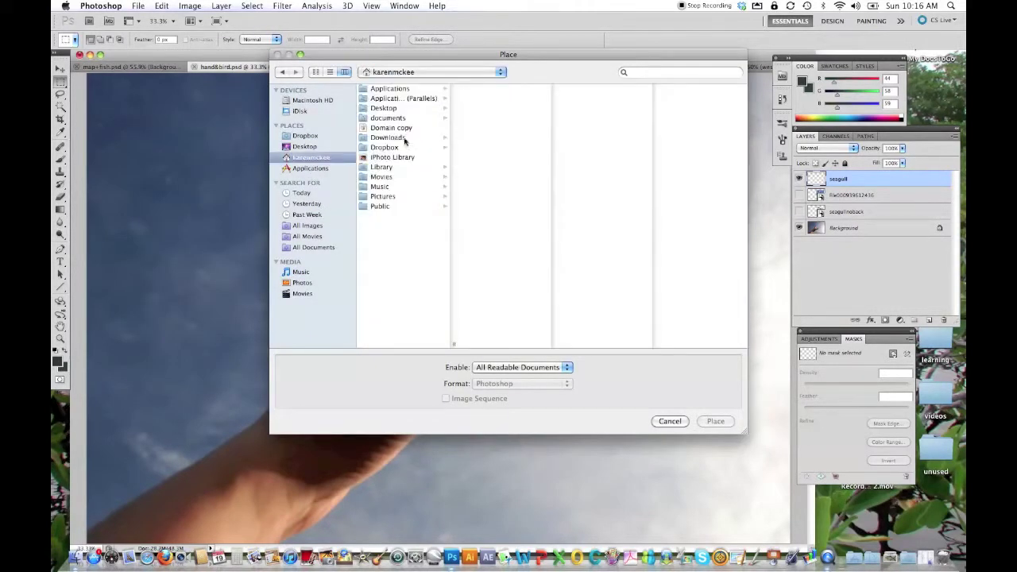
left_click(652, 73)
type("s")
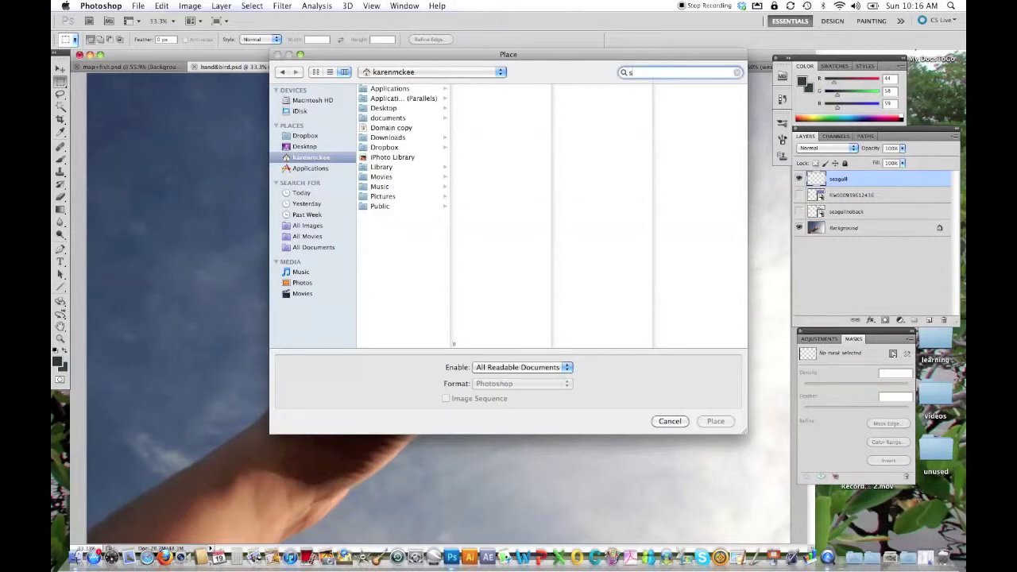
type("eagull")
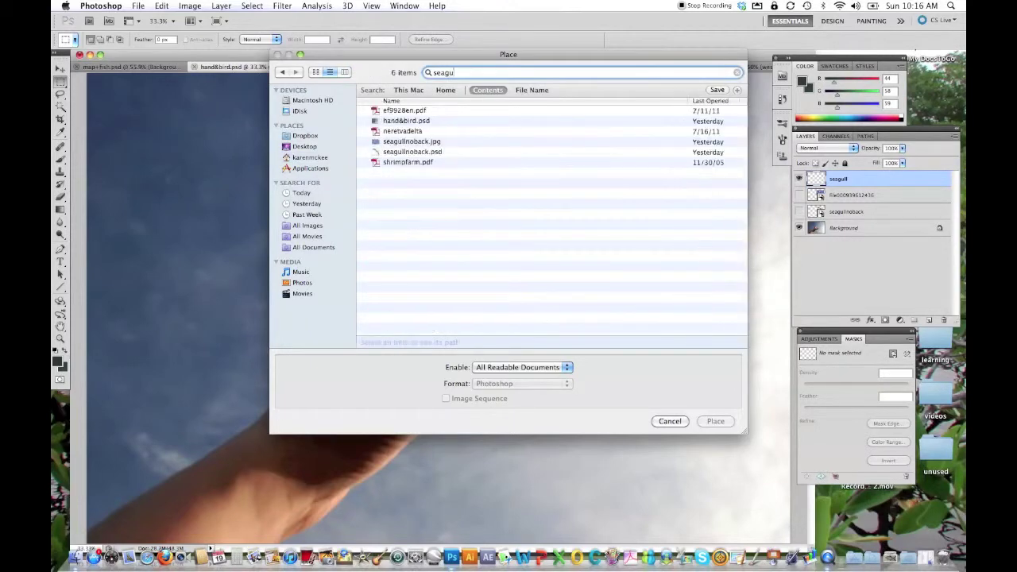
left_click(414, 154)
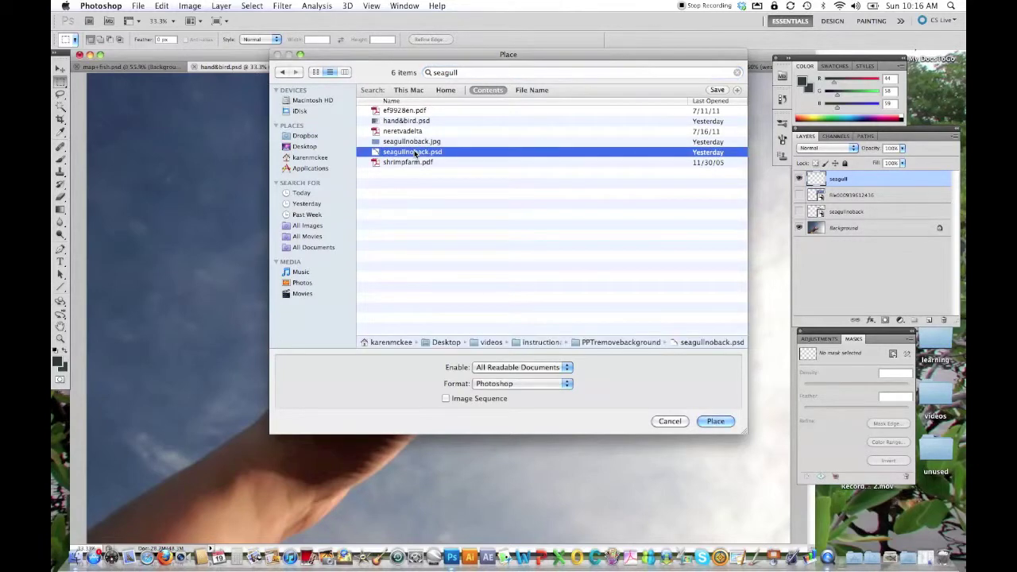
double_click(415, 153)
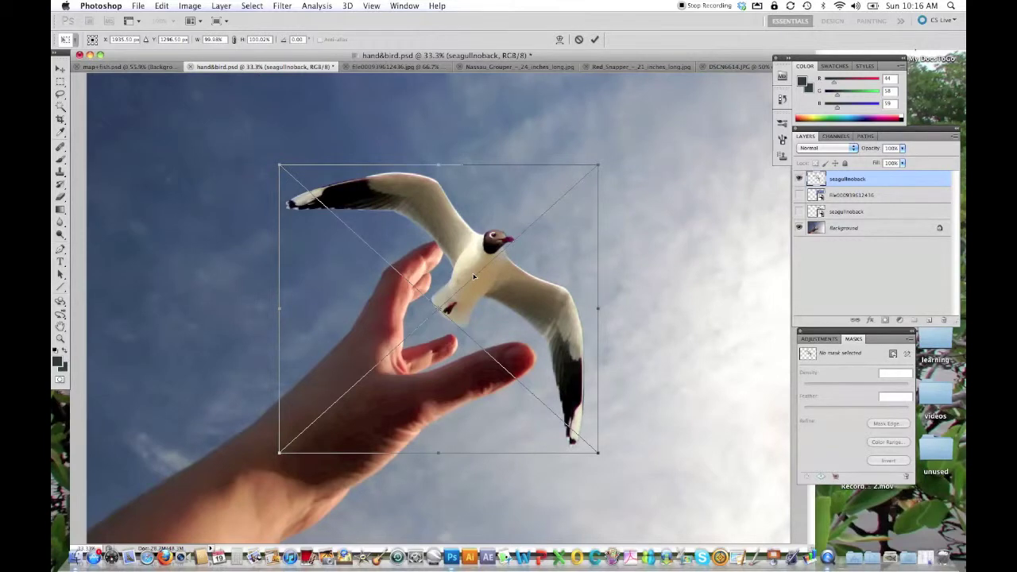
left_click_drag(473, 276, 591, 236)
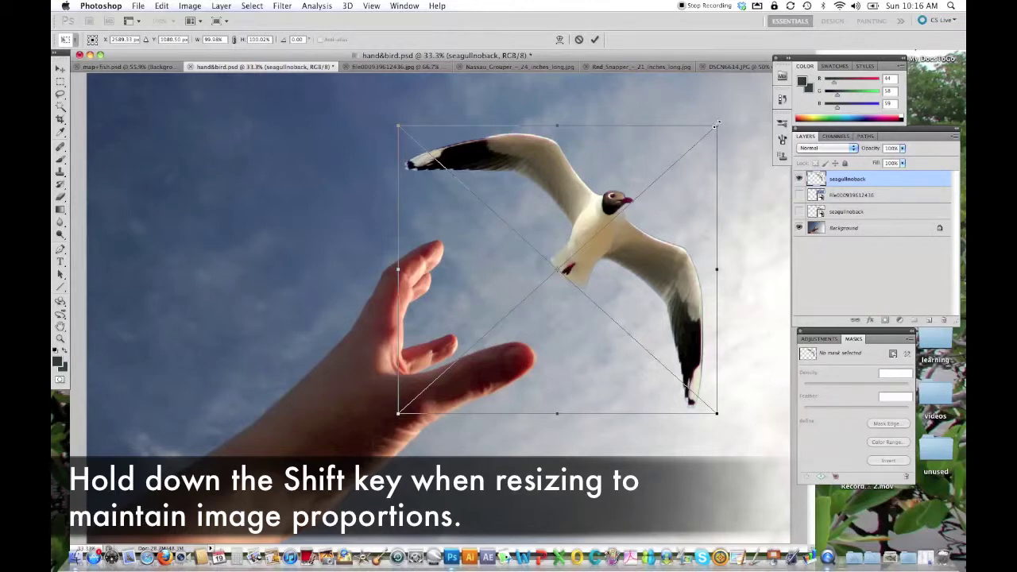
Resize the placed seagull proportionally from a corner and commit the transform
mouse_move(717, 124)
left_mouse_down()
mouse_move(621, 191)
mouse_move(732, 126)
left_mouse_up()
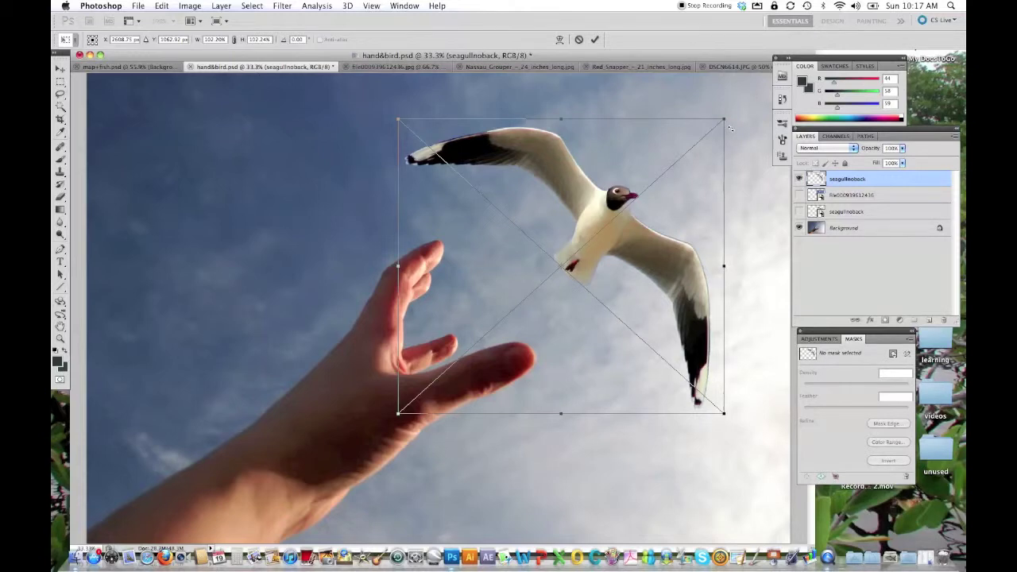
key("Return")
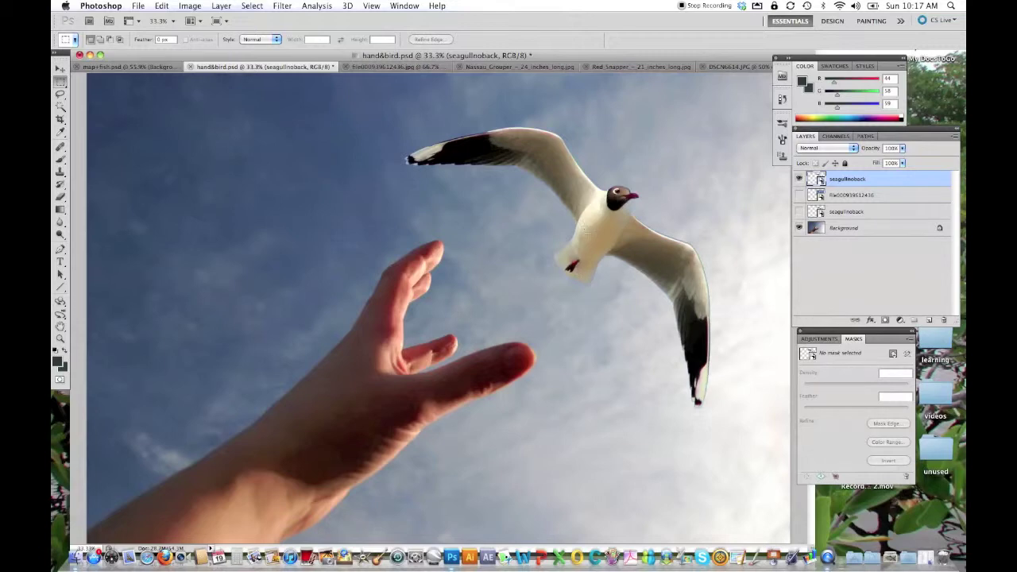
left_click(60, 69)
Nudge the gull slightly, show the seagullnoback copy layer, and restack it back above the original
mouse_move(588, 219)
left_mouse_down()
mouse_move(534, 226)
mouse_move(614, 217)
mouse_move(579, 210)
left_mouse_up()
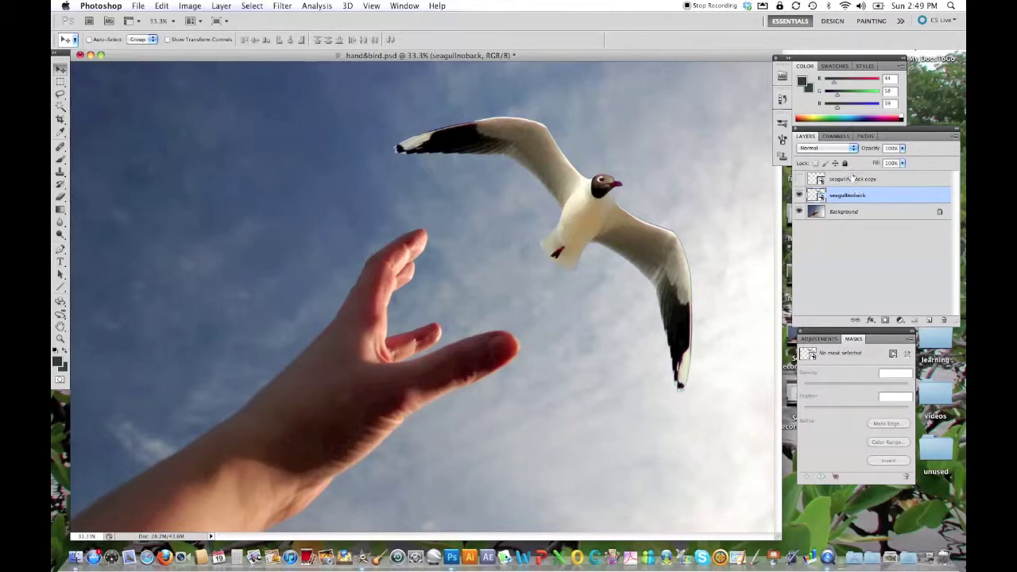
left_click(800, 179)
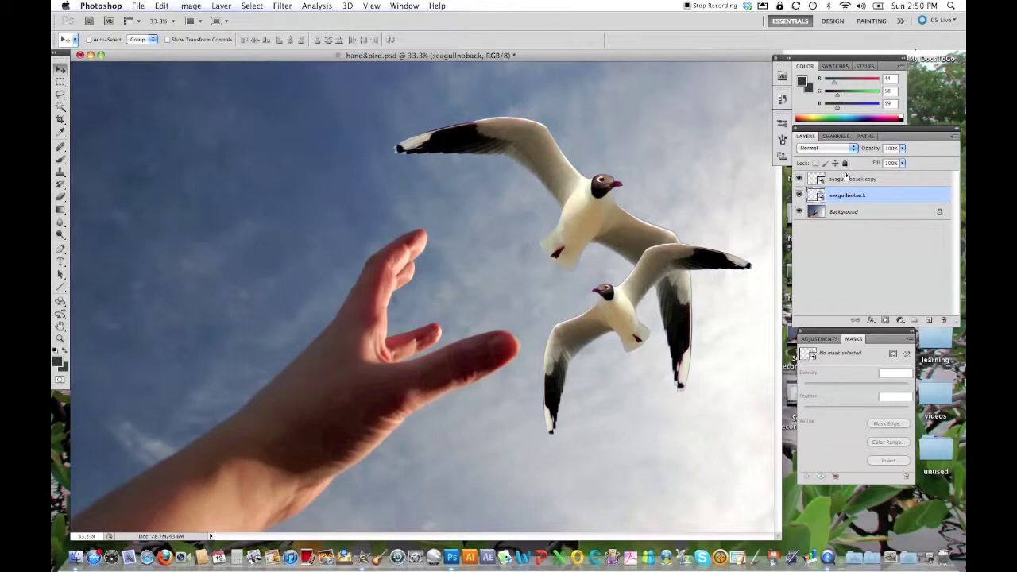
left_click_drag(847, 180, 846, 203)
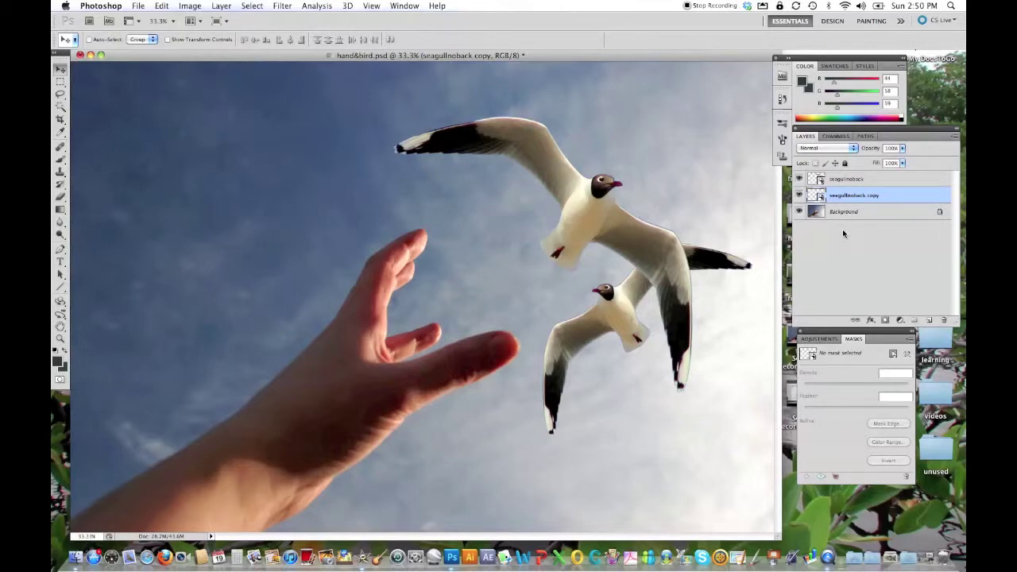
left_click_drag(843, 200, 844, 182)
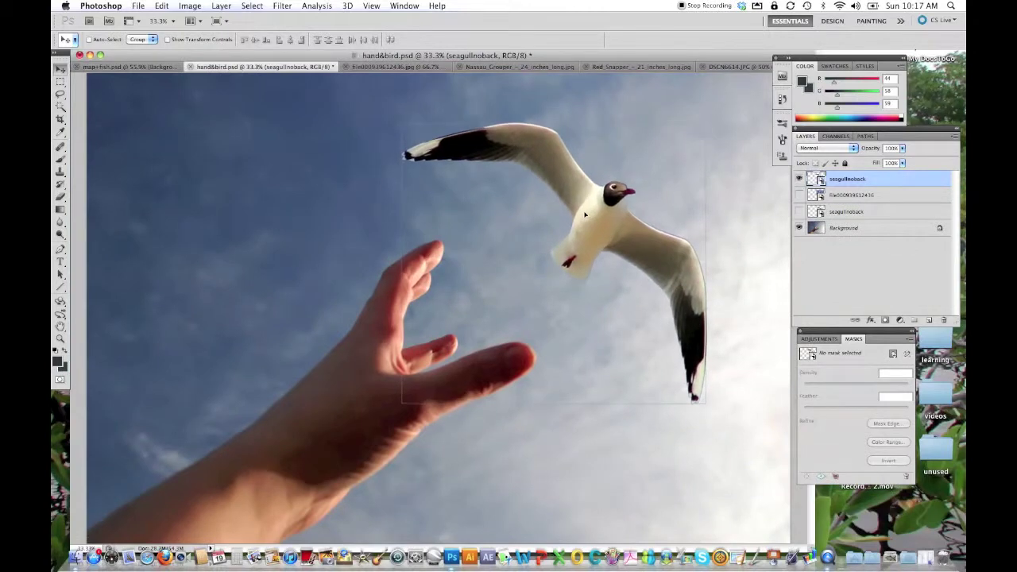
Shift the gull a couple of pixels so it flies just above and right of the hand
mouse_move(583, 215)
left_mouse_down()
mouse_move(571, 224)
mouse_move(582, 217)
left_mouse_up()
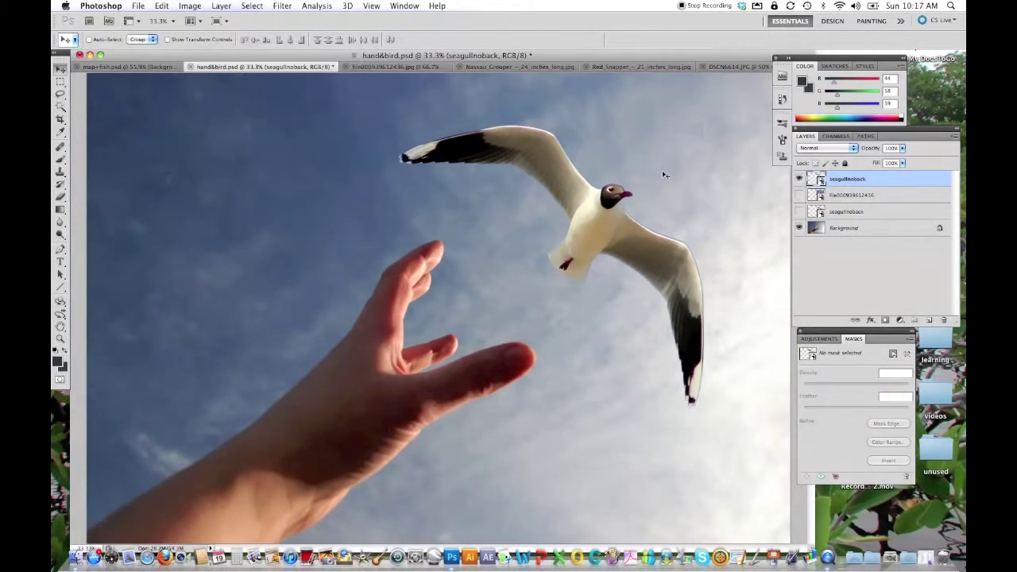